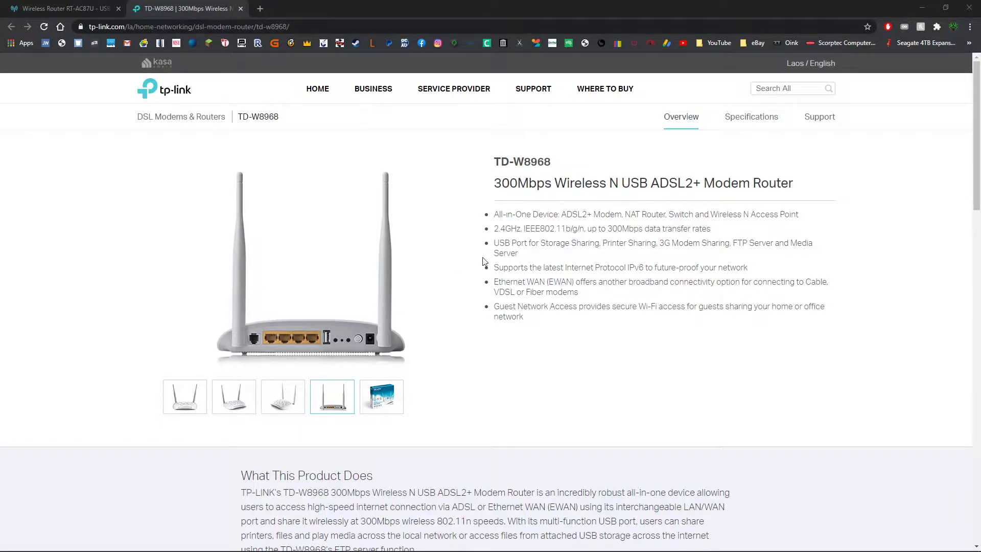
Read the USB storage sharing note, then switch to the router's USB Application tab
left_click_drag(495, 244, 567, 253)
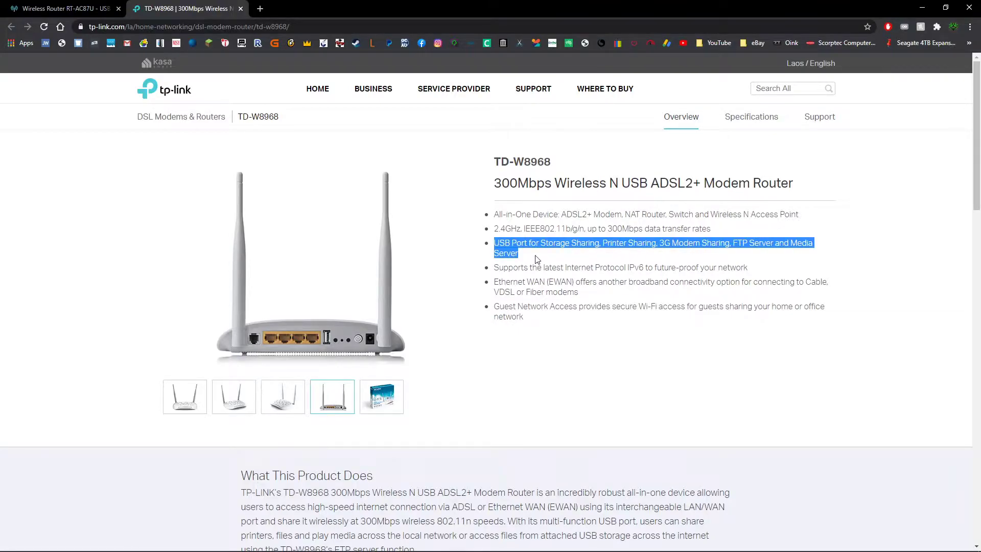
left_click(511, 259)
left_click_drag(518, 253, 494, 254)
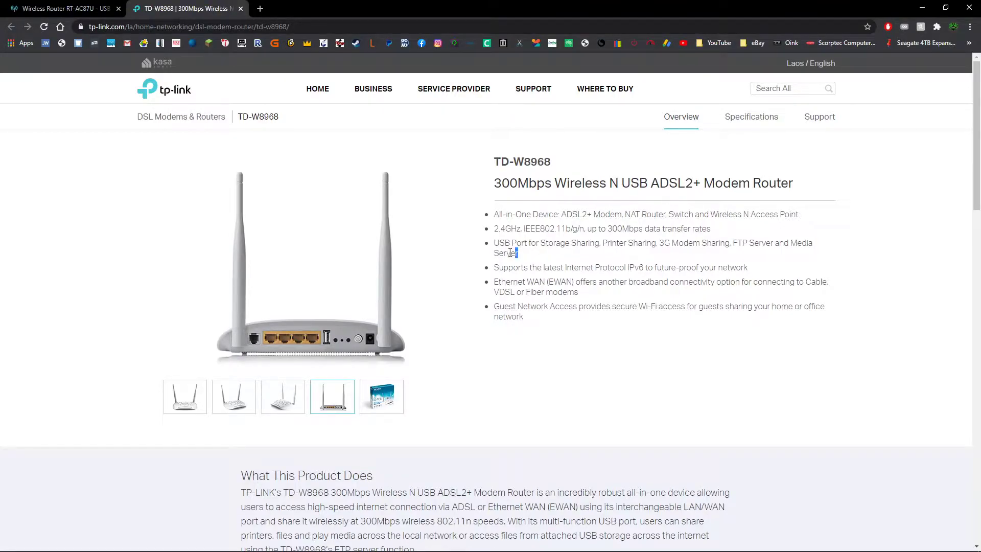
left_click(496, 245)
left_click(90, 8)
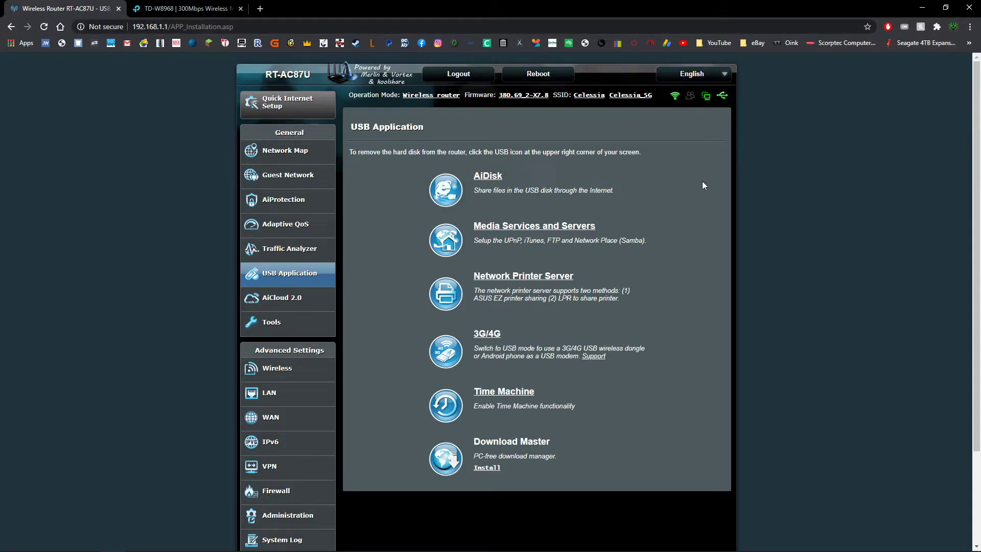
key("super")
type("cmd")
key("Return")
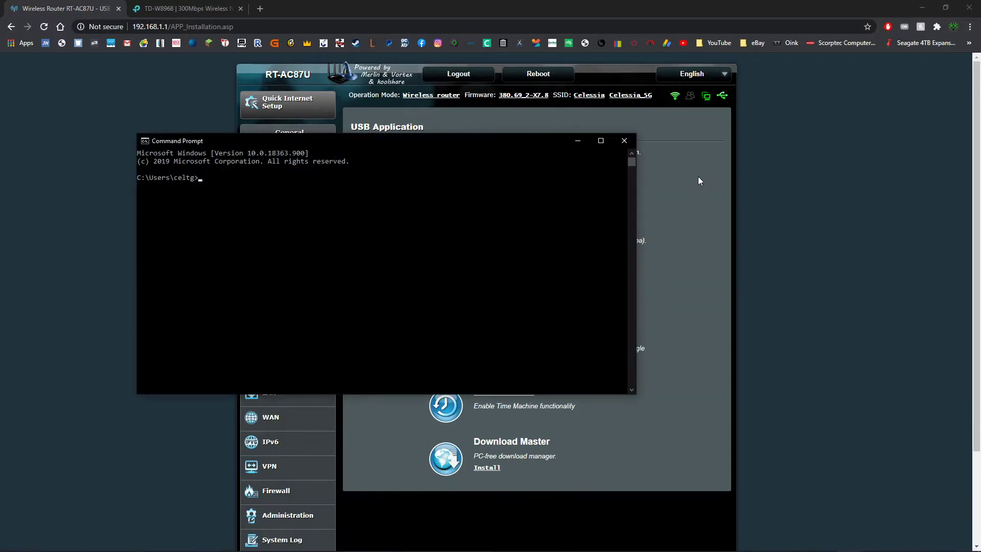
type("ipconfig")
key("Return")
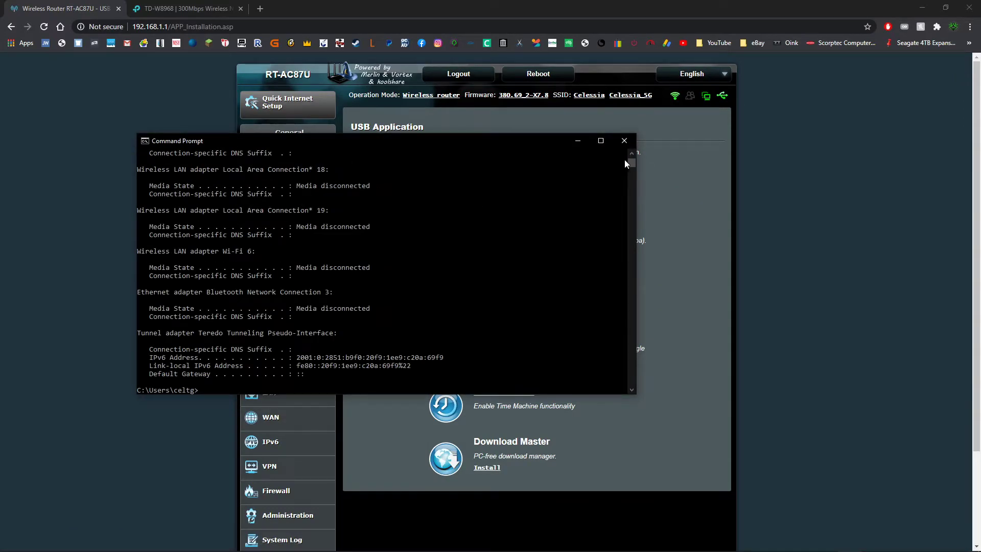
left_click_drag(631, 165, 633, 162)
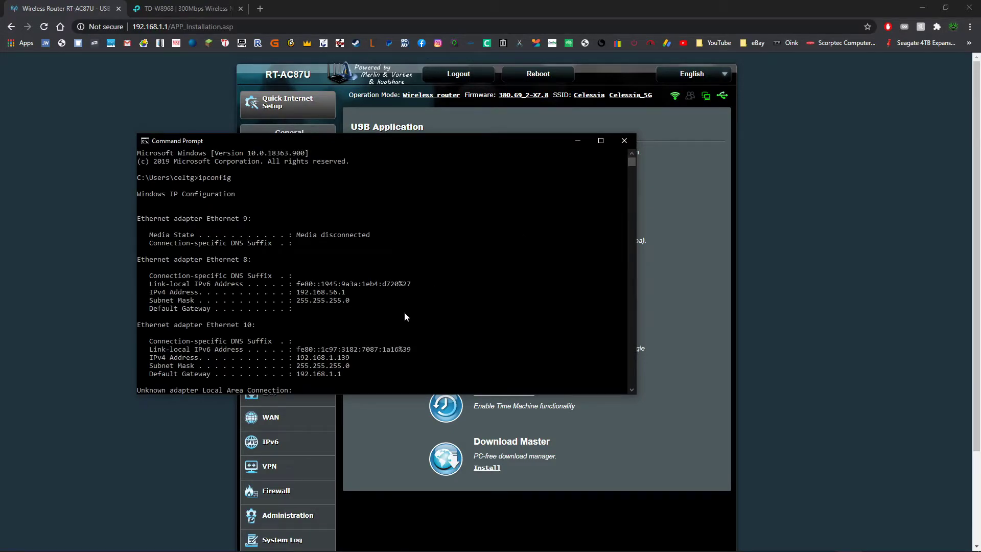
scroll(404, 311, "down", 1)
scroll(200, 311, "down", 1)
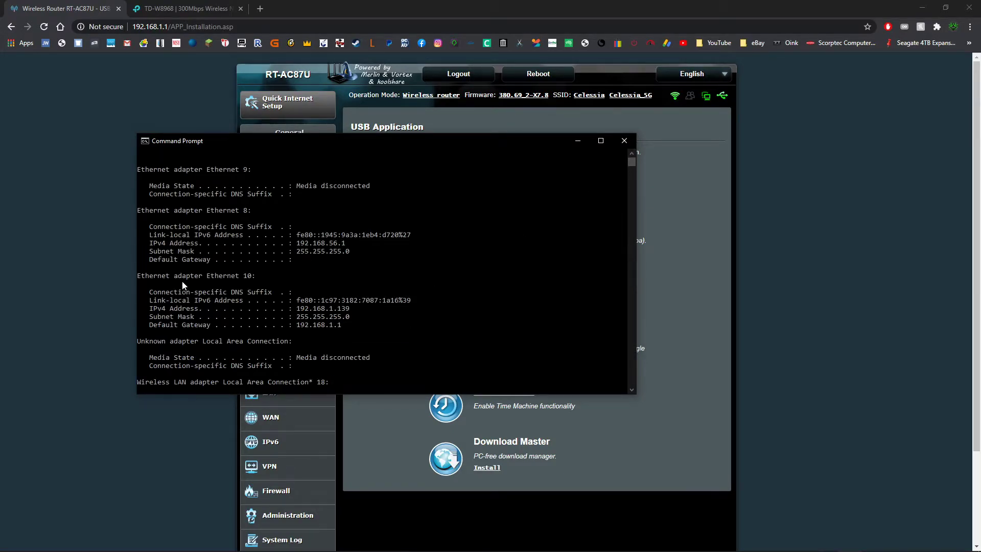
scroll(182, 293, "down", 1)
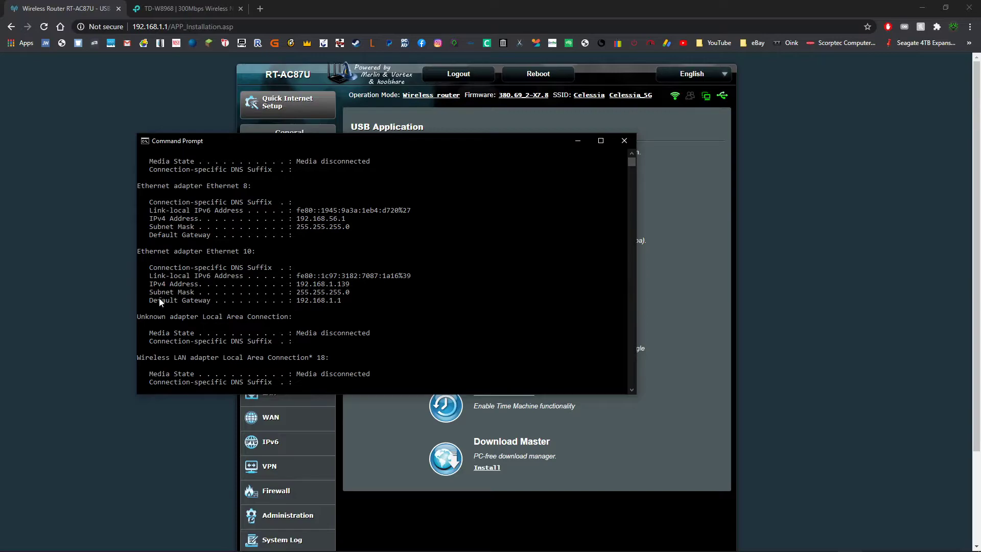
left_click_drag(149, 301, 340, 303)
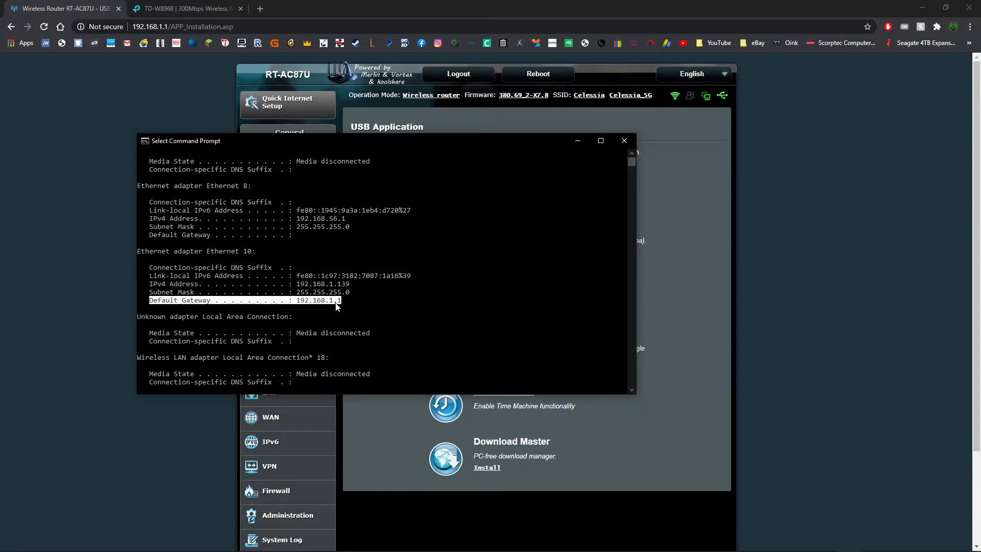
left_click(322, 302)
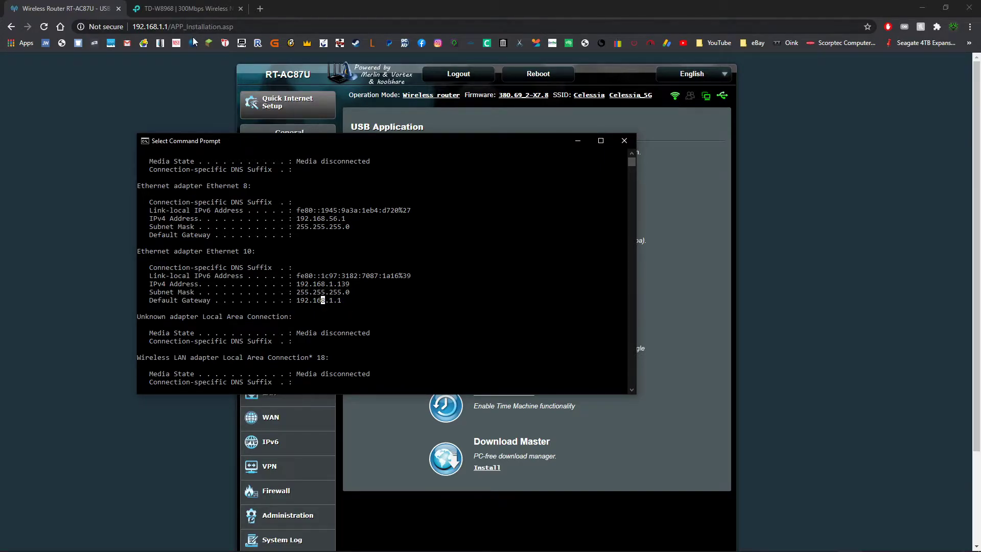
left_click(617, 142)
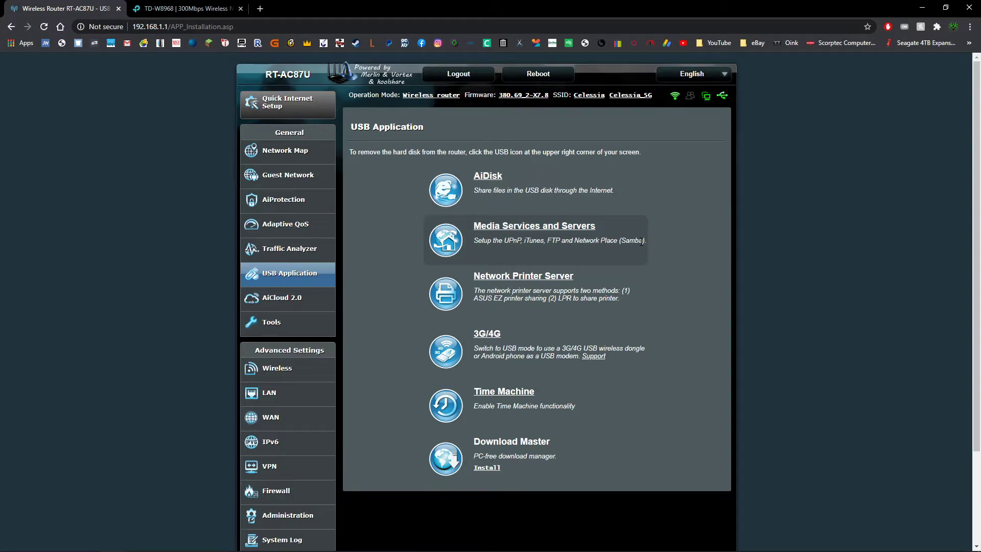
Go to Media Services and Servers and show the Network Place (Samba) Share settings
left_click(565, 229)
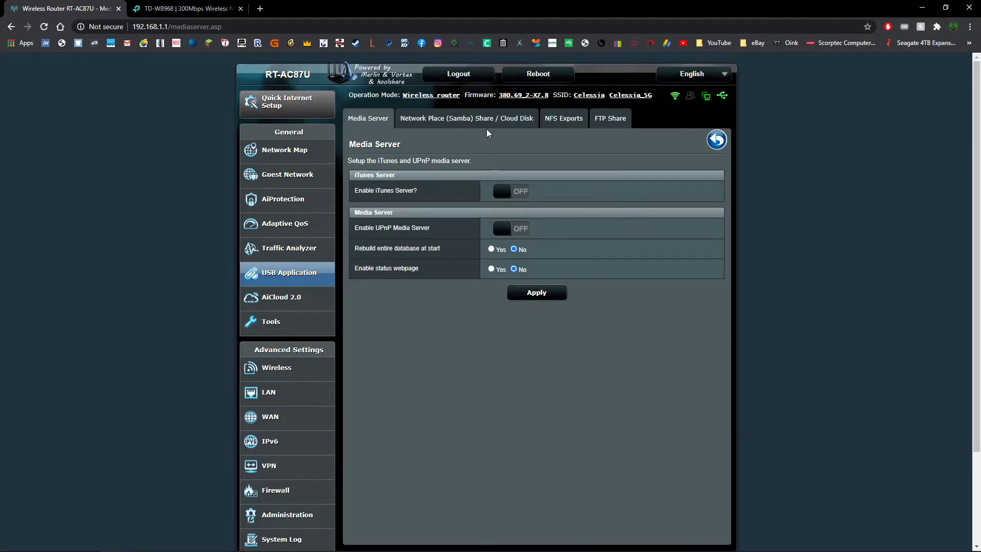
left_click(486, 121)
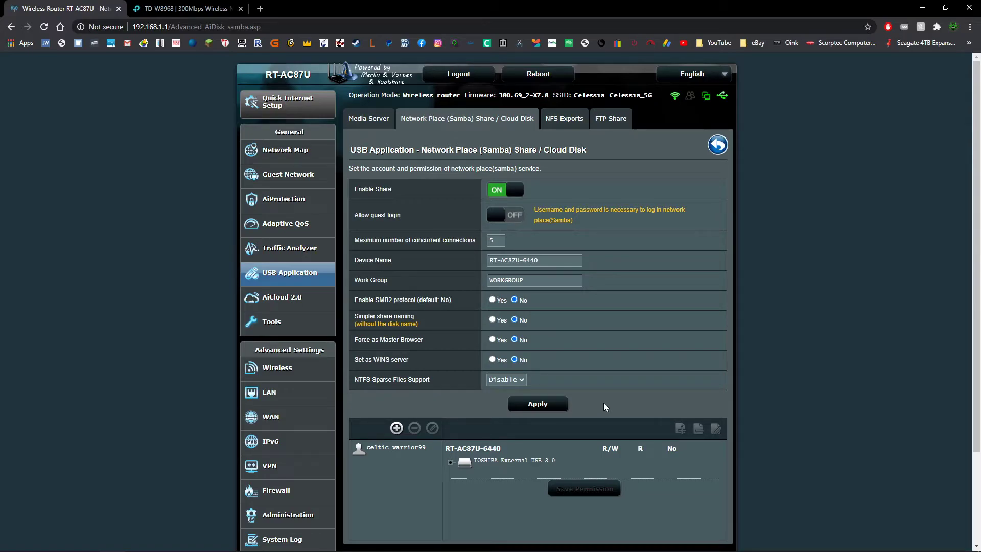
Close Chrome and launch Control Panel by searching 'control' from the Start menu
left_click(969, 8)
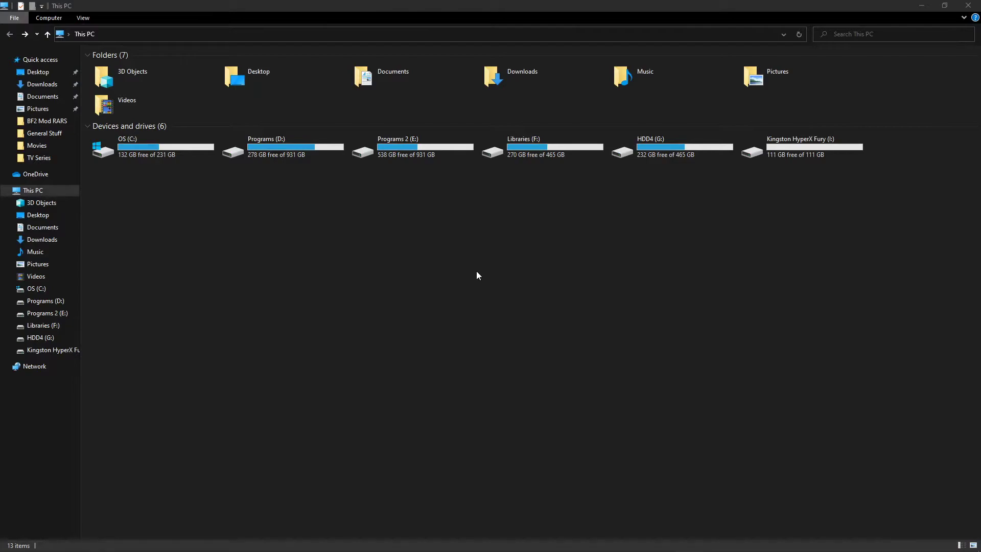
key("super")
type("control")
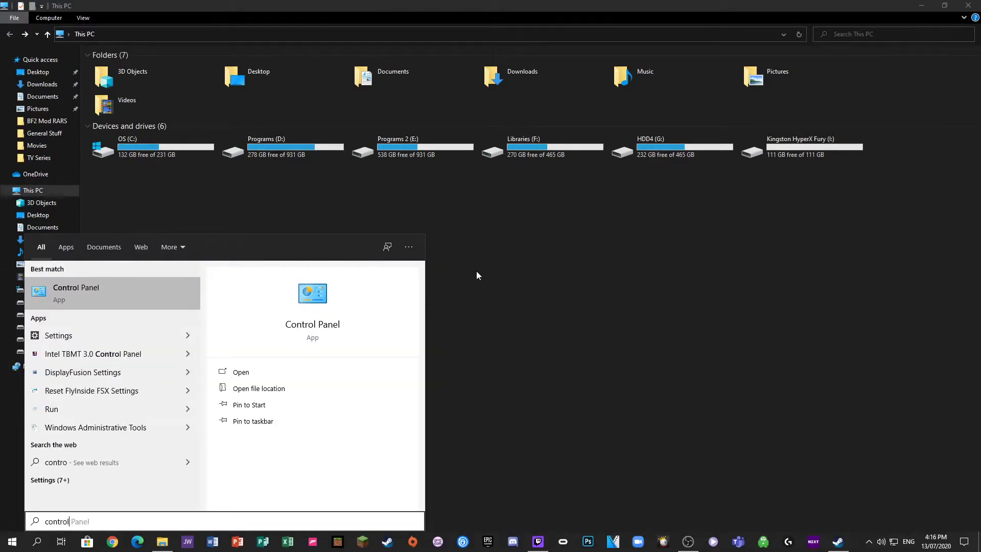
key("Return")
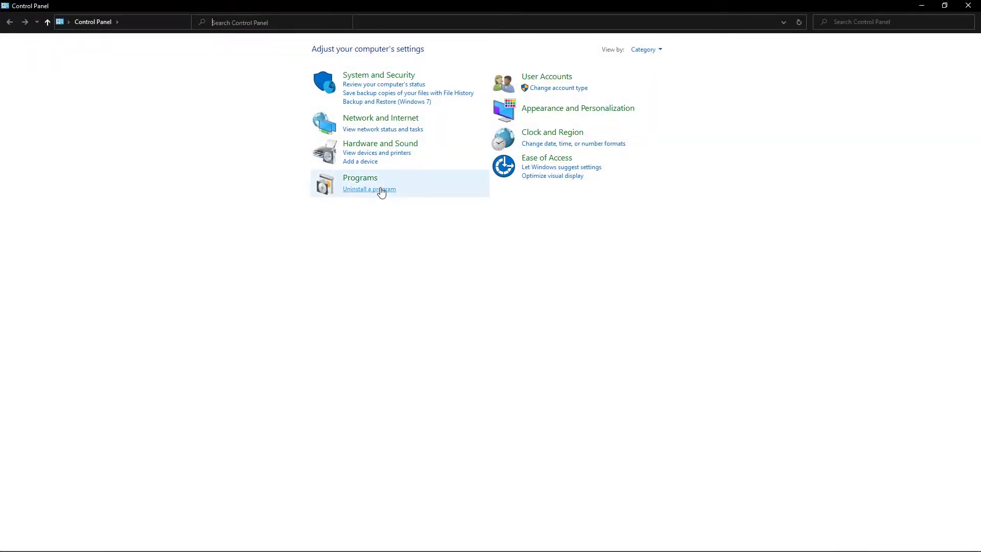
Review SMB 1.0/CIFS File Sharing Support in Windows Features, apply the changes, and close Programs and Features
left_click(382, 190)
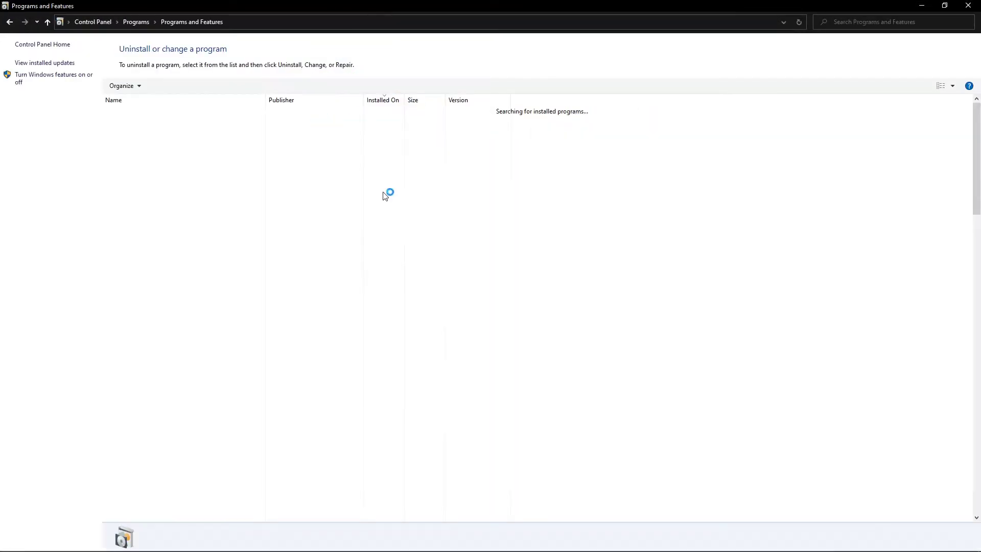
left_click(45, 78)
left_click_drag(492, 192, 524, 189)
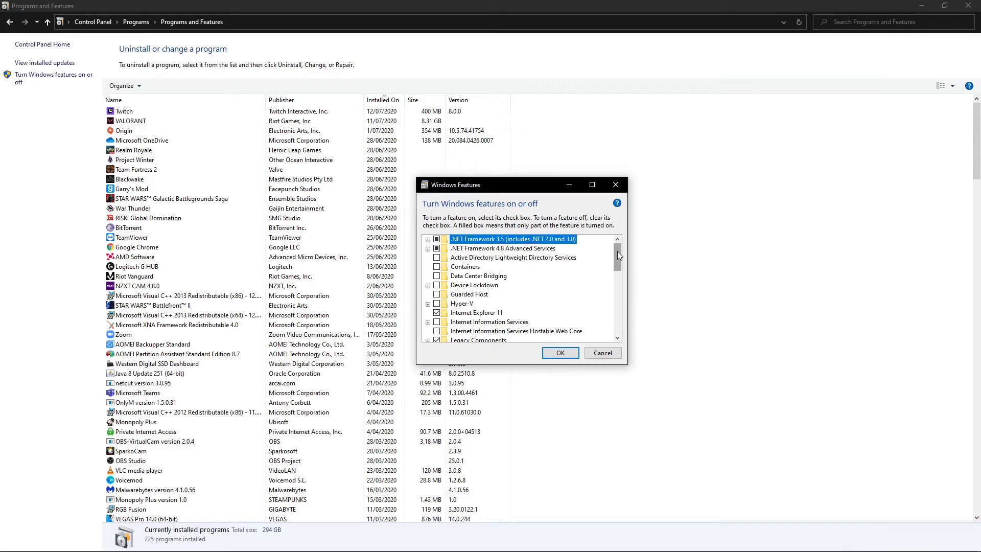
left_click_drag(617, 251, 621, 293)
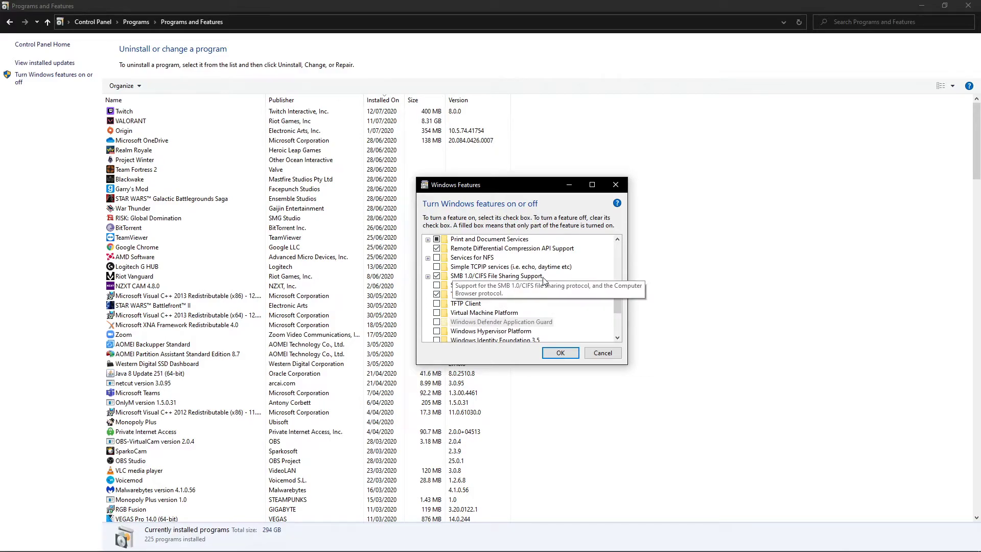
left_click(428, 277)
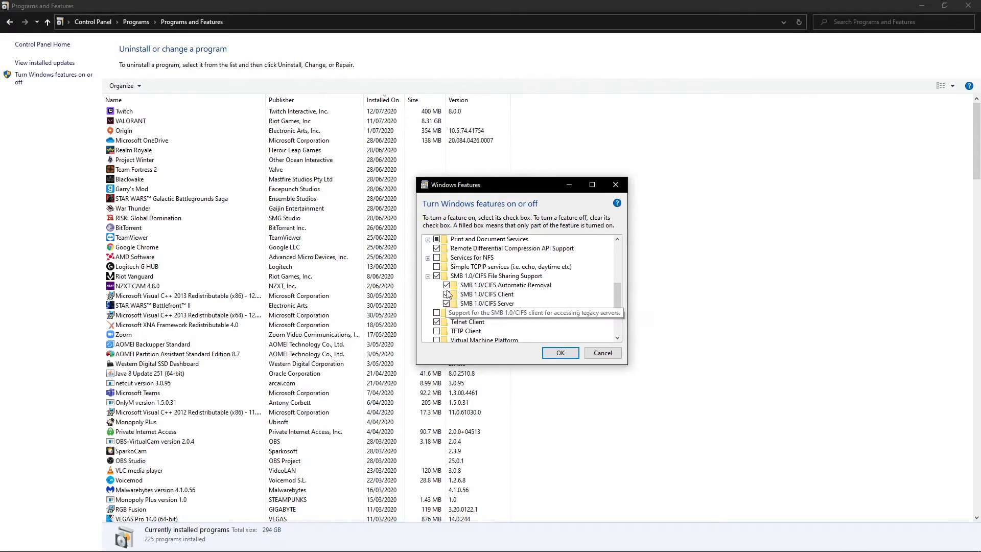
left_click(428, 276)
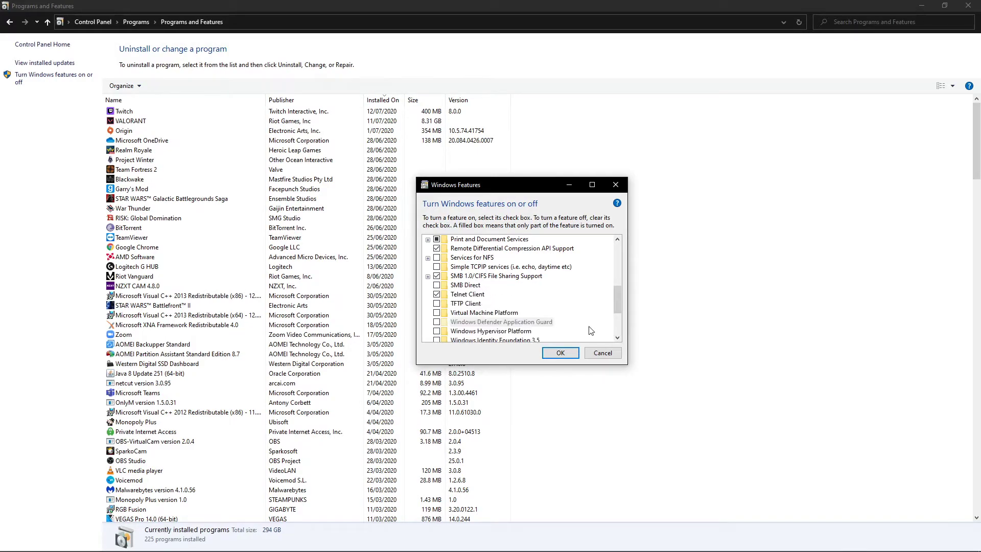
left_click(578, 353)
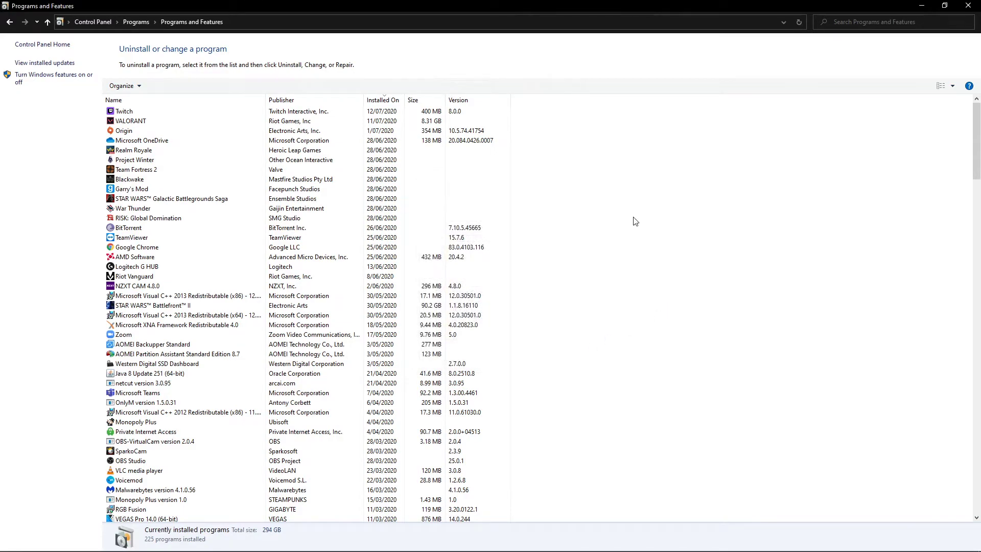
left_click(967, 5)
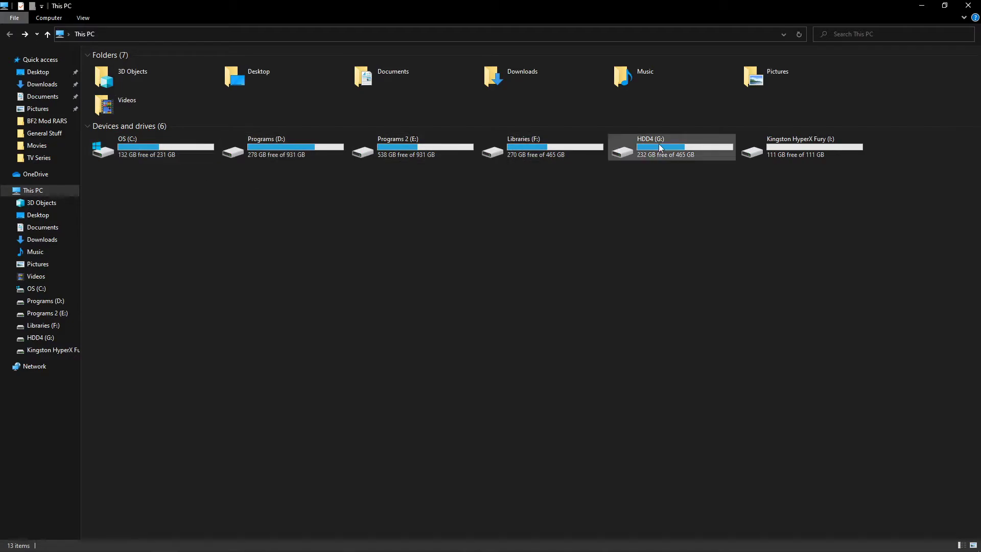
Start the Add Network Location wizard from This PC and choose a custom network location
right_click(358, 264)
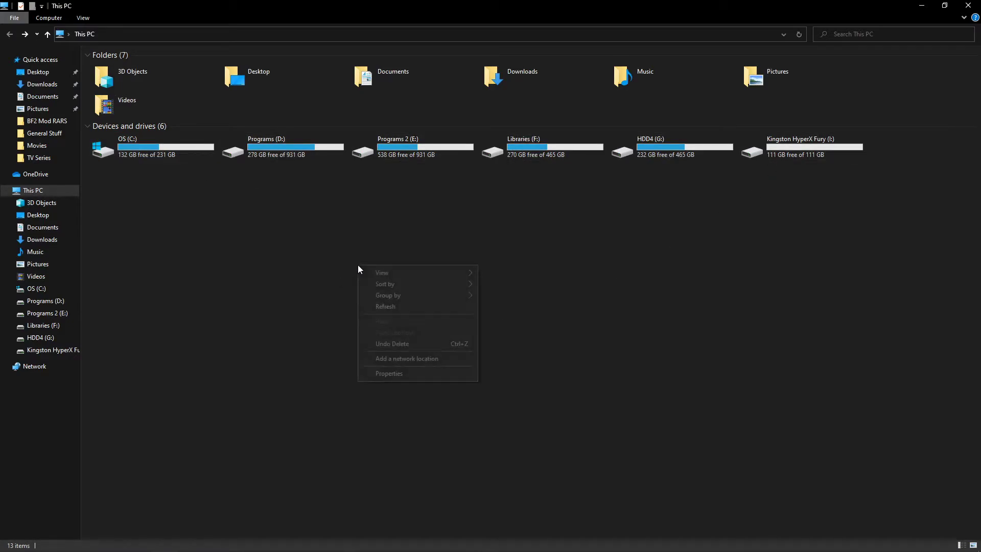
left_click(445, 360)
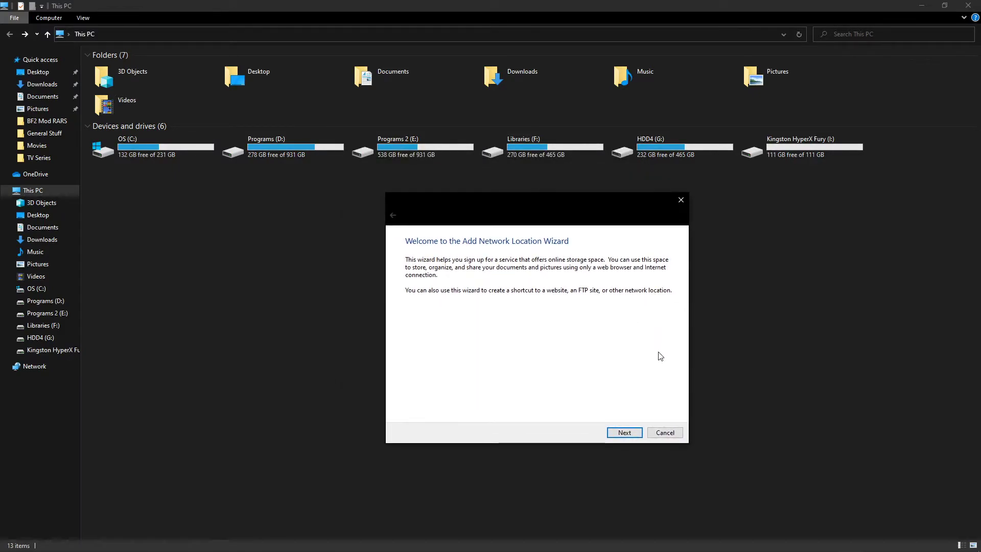
left_click(616, 433)
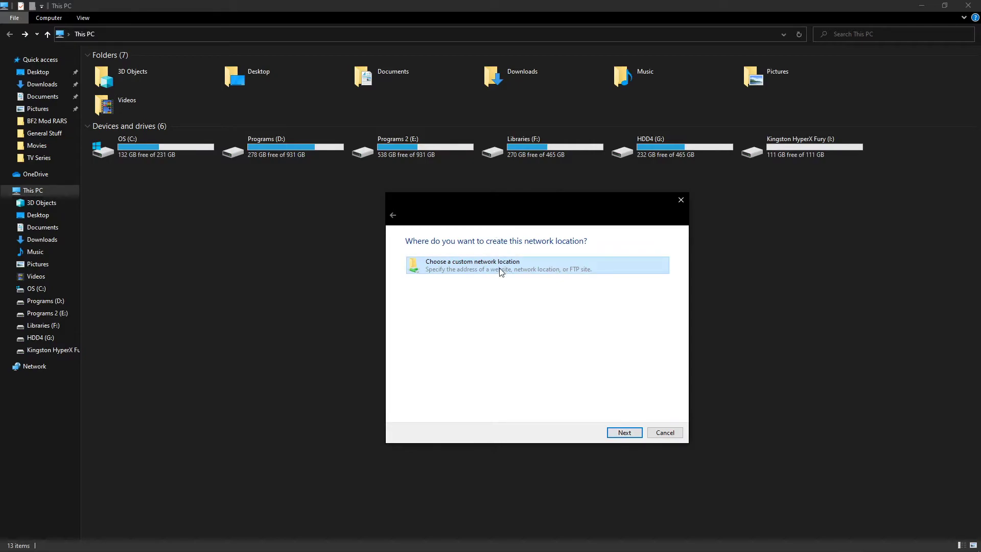
left_click(626, 433)
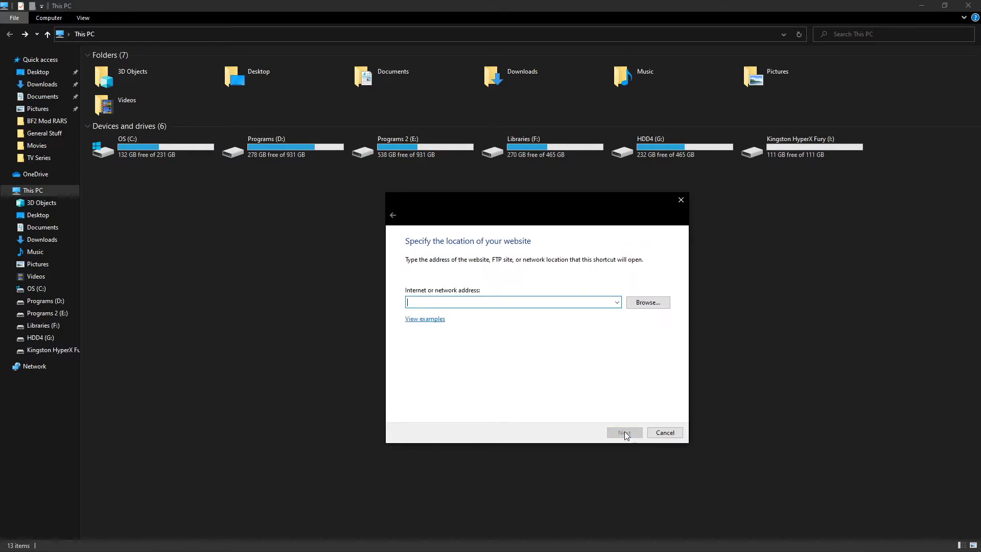
Browse to RT-AC87U-6440 and pick the Shared Media (at External_HDD) share as the address
left_click(648, 302)
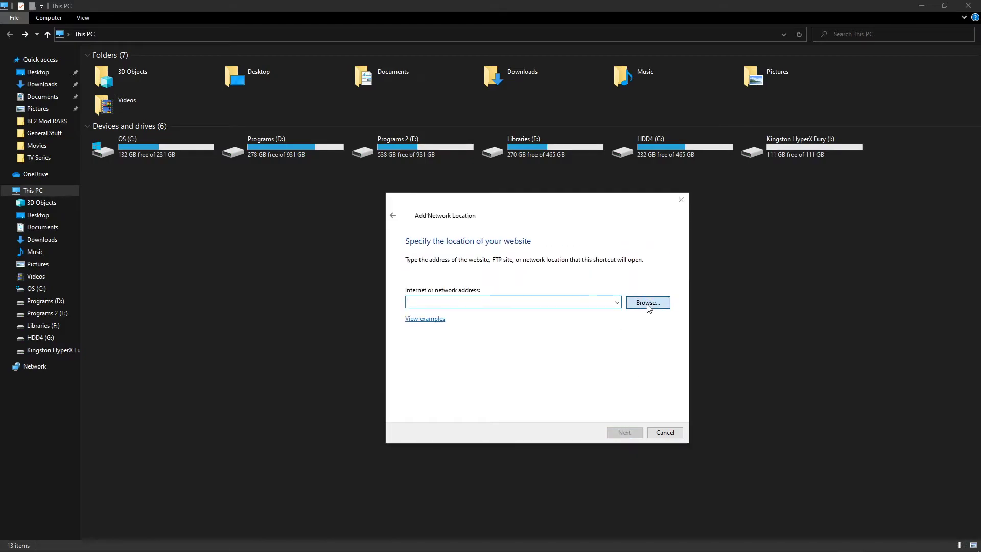
mouse_move(540, 220)
left_mouse_down()
mouse_move(534, 230)
mouse_move(545, 235)
mouse_move(534, 235)
left_mouse_up()
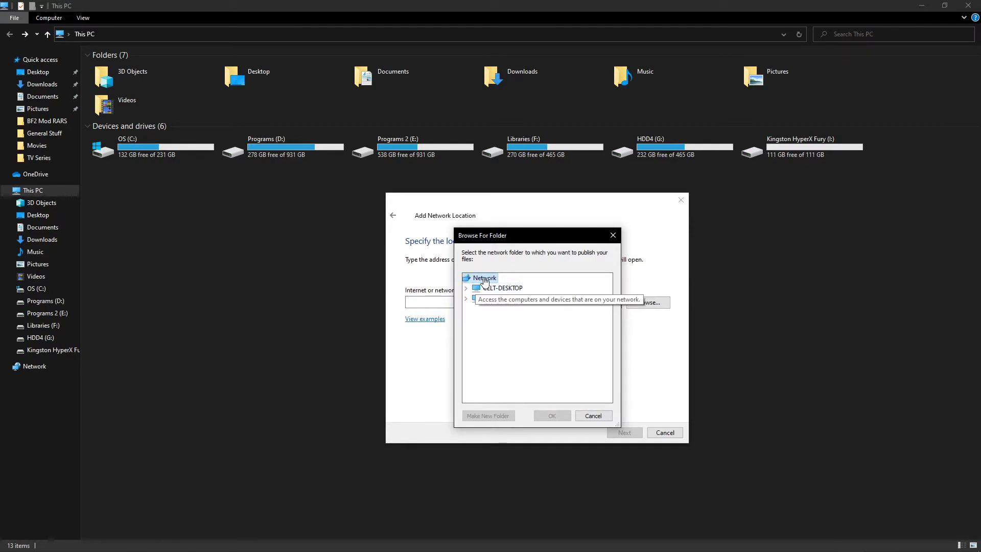
left_click_drag(532, 233, 521, 228)
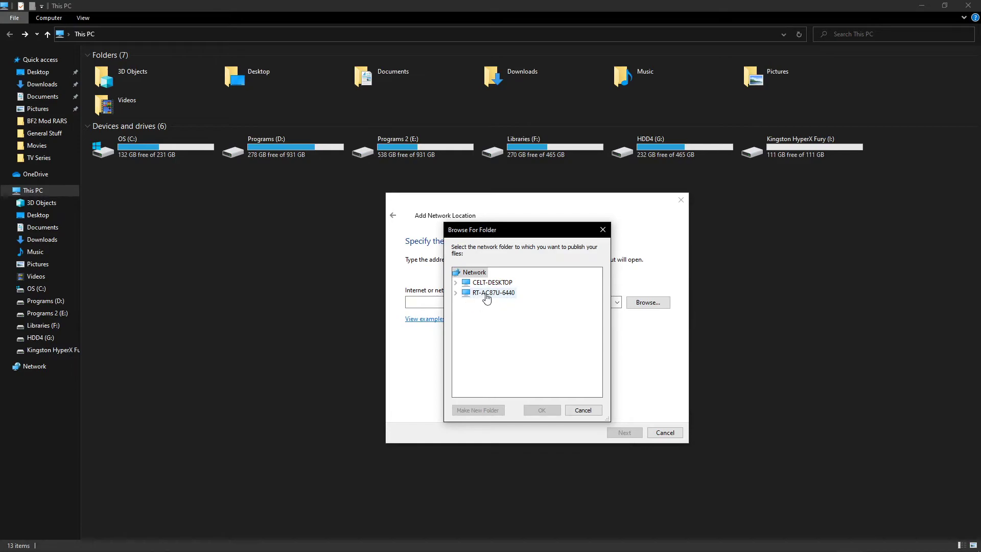
left_click(503, 295)
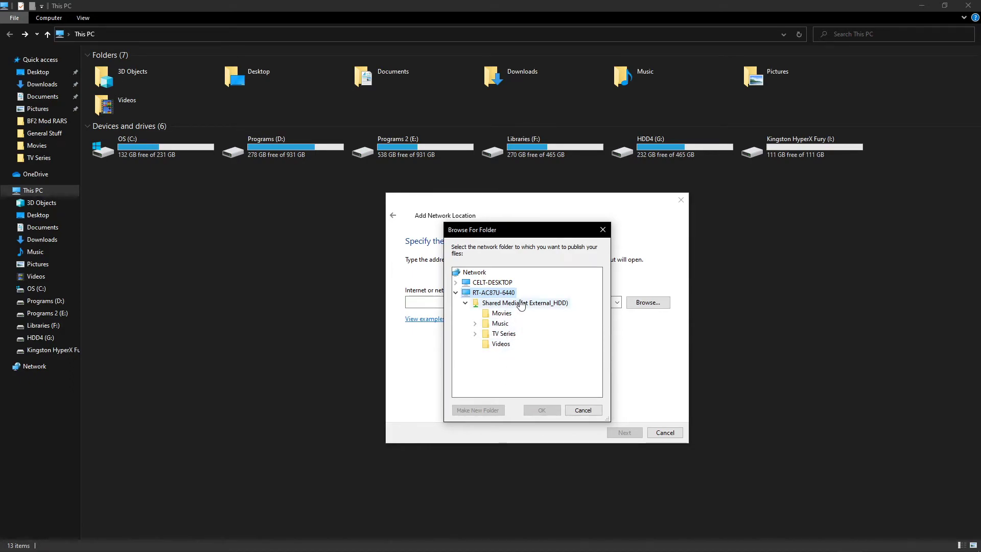
left_click(521, 303)
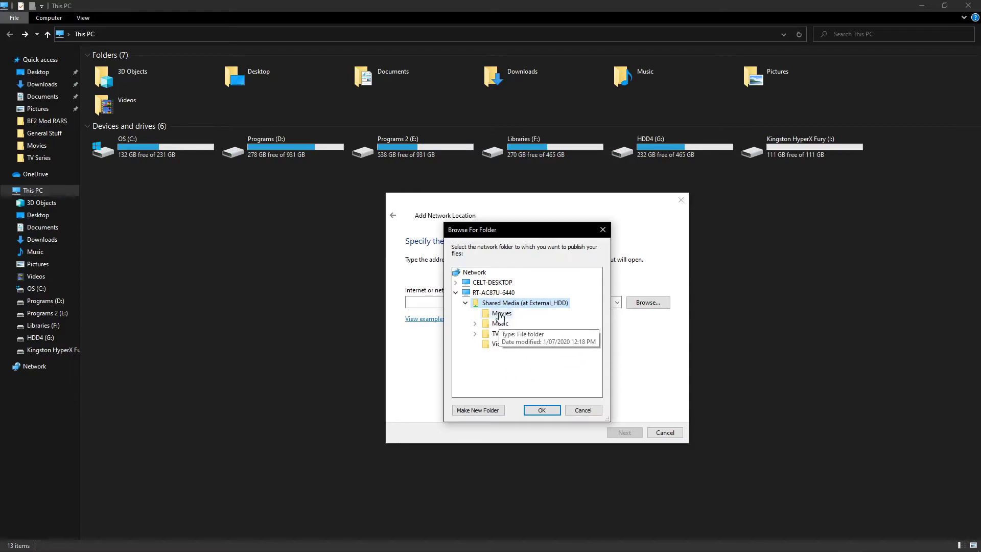
left_click(541, 411)
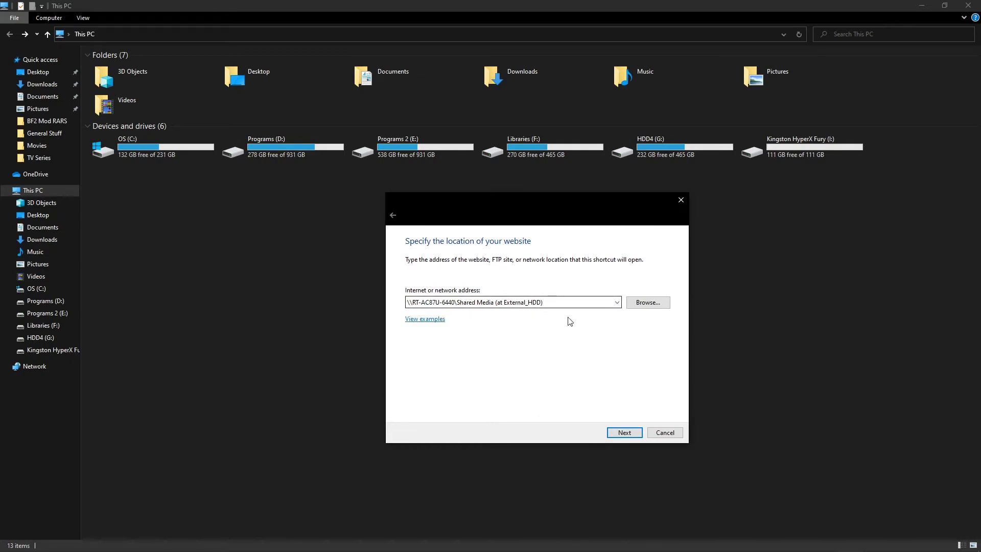
Trim the location name to 'Shared Media', finish the wizard, and open the new location
left_click(624, 432)
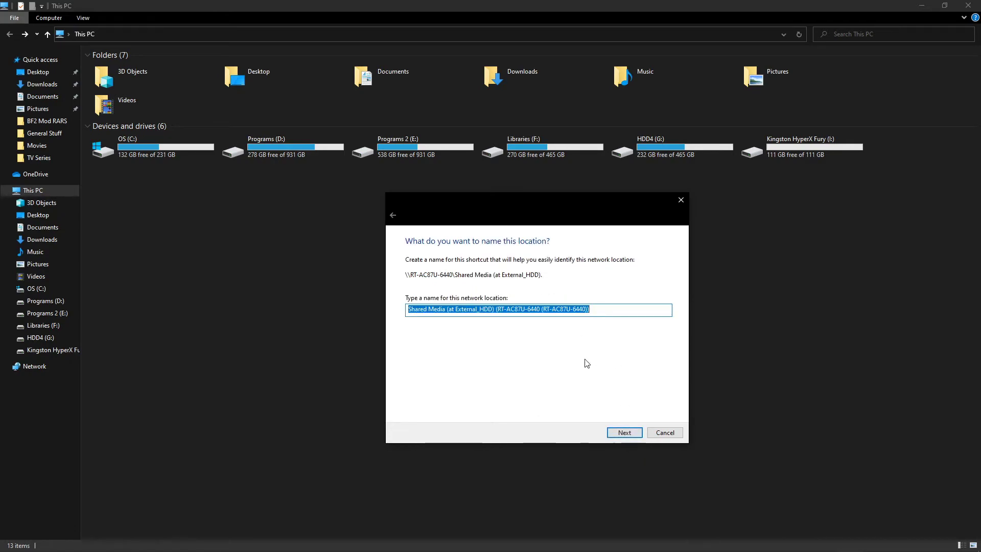
left_click_drag(606, 311, 445, 313)
key("BackSpace")
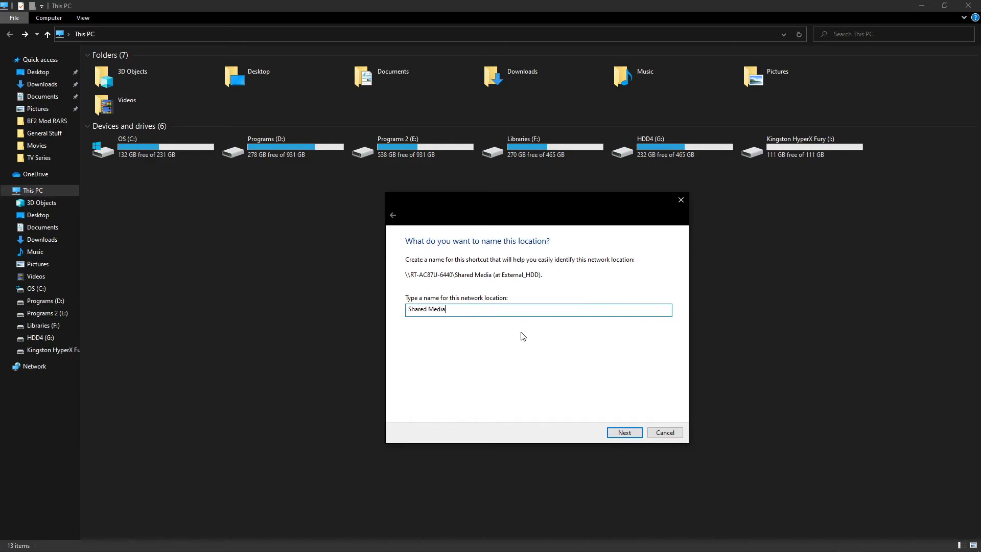
left_click(623, 433)
left_click(622, 433)
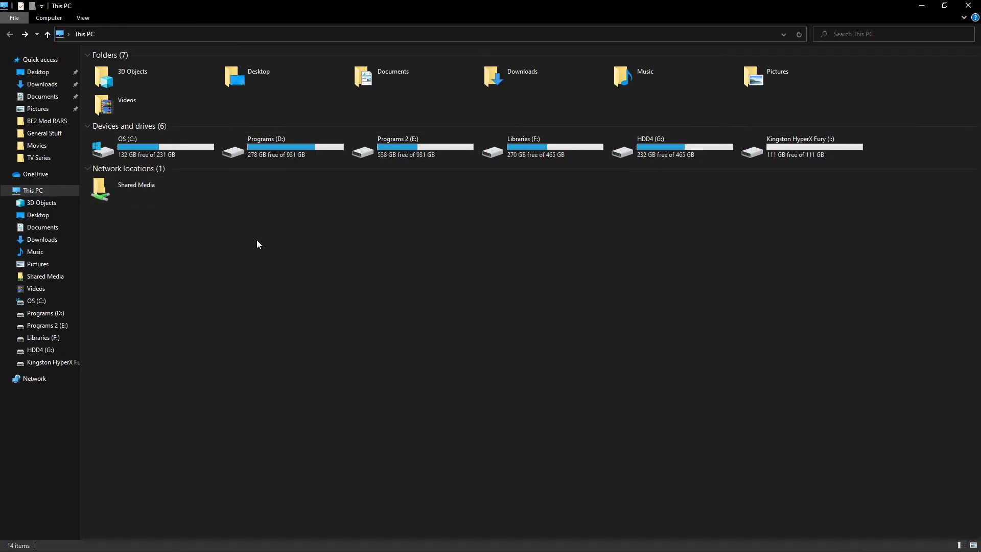
double_click(164, 194)
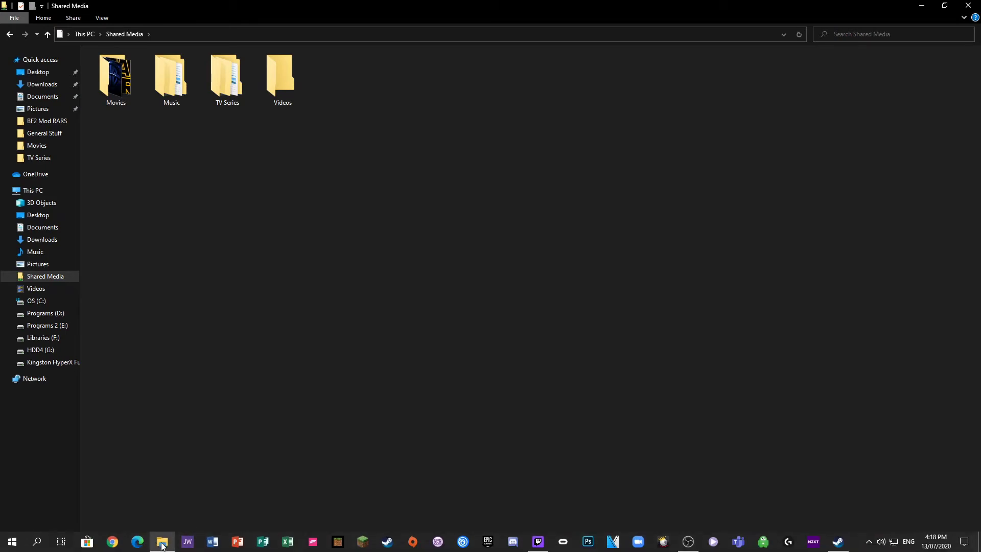
Copy TEST VIDEO from Downloads and paste it into the Shared Media location
left_click(50, 86)
right_click(119, 91)
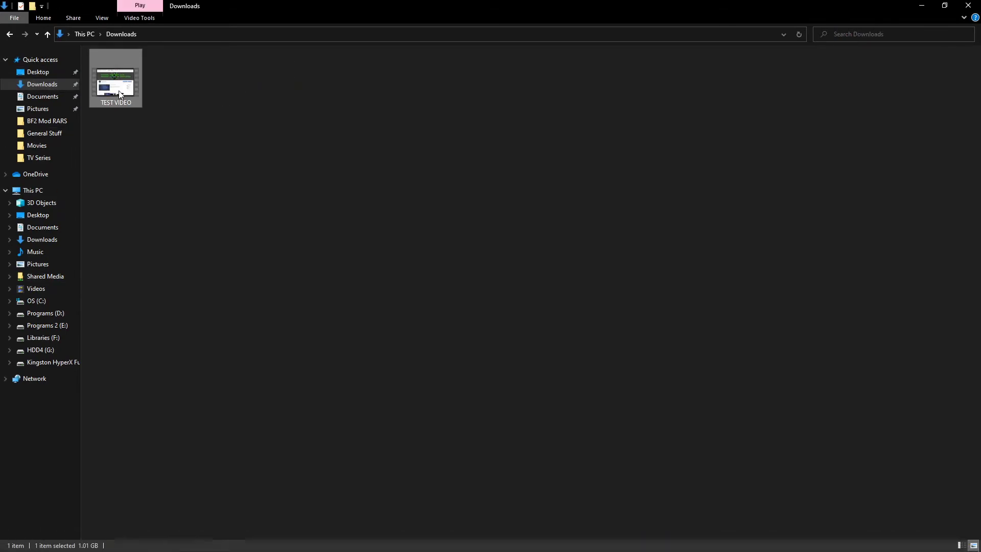
left_click(170, 252)
left_click(10, 34)
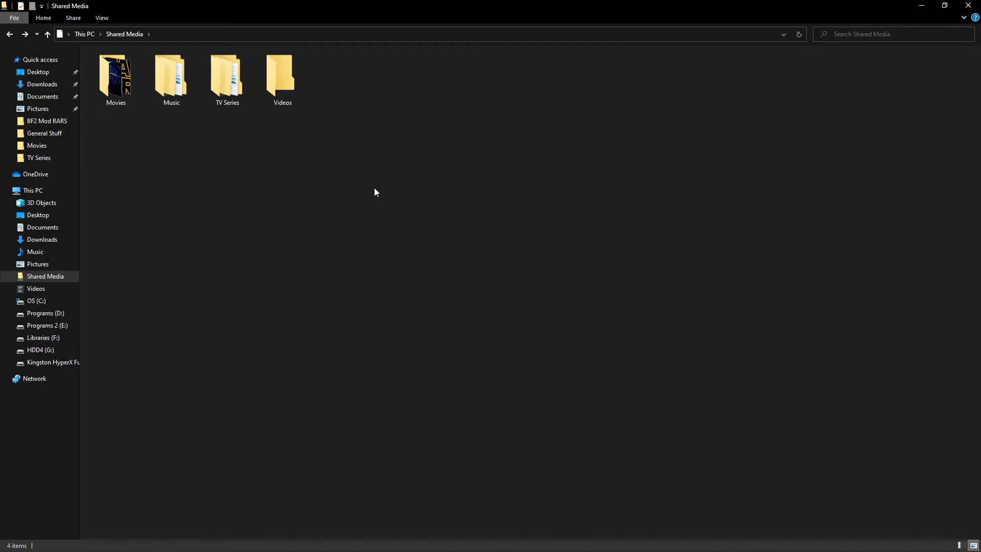
right_click(488, 165)
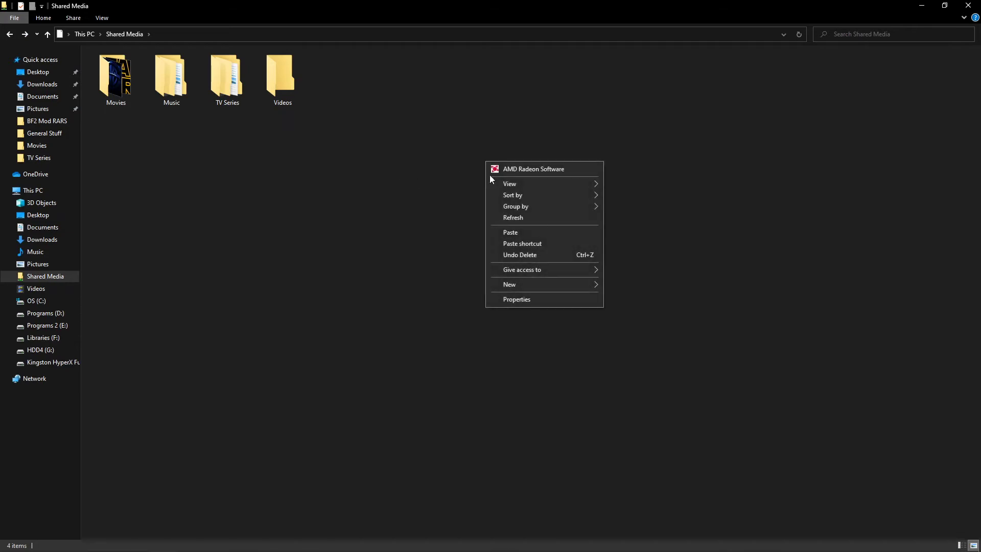
left_click(503, 232)
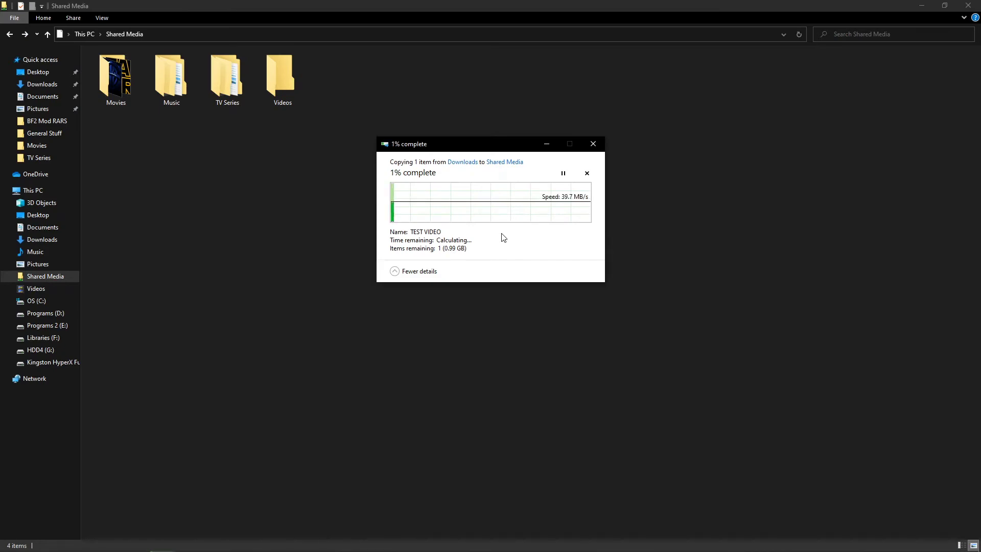
left_click_drag(466, 144, 755, 105)
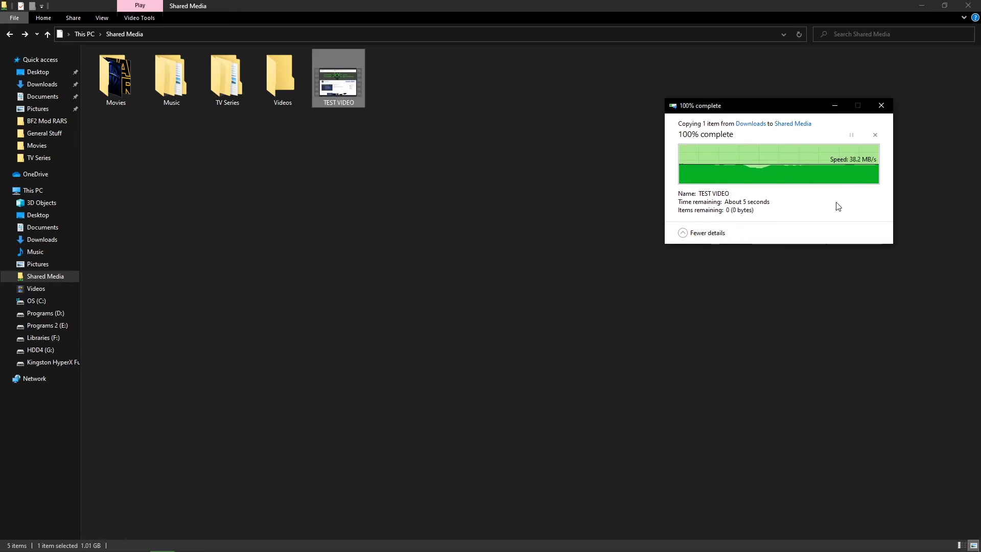
left_click(451, 189)
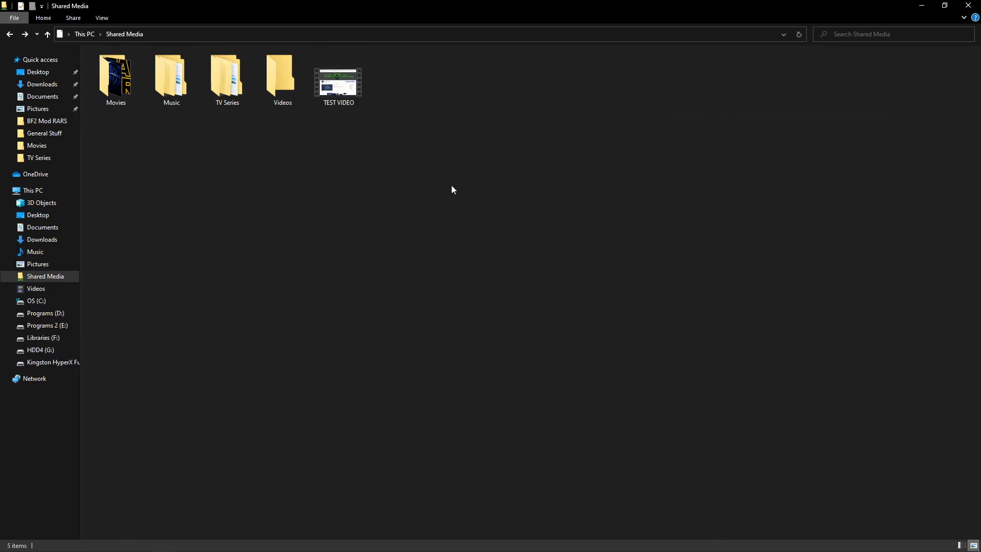